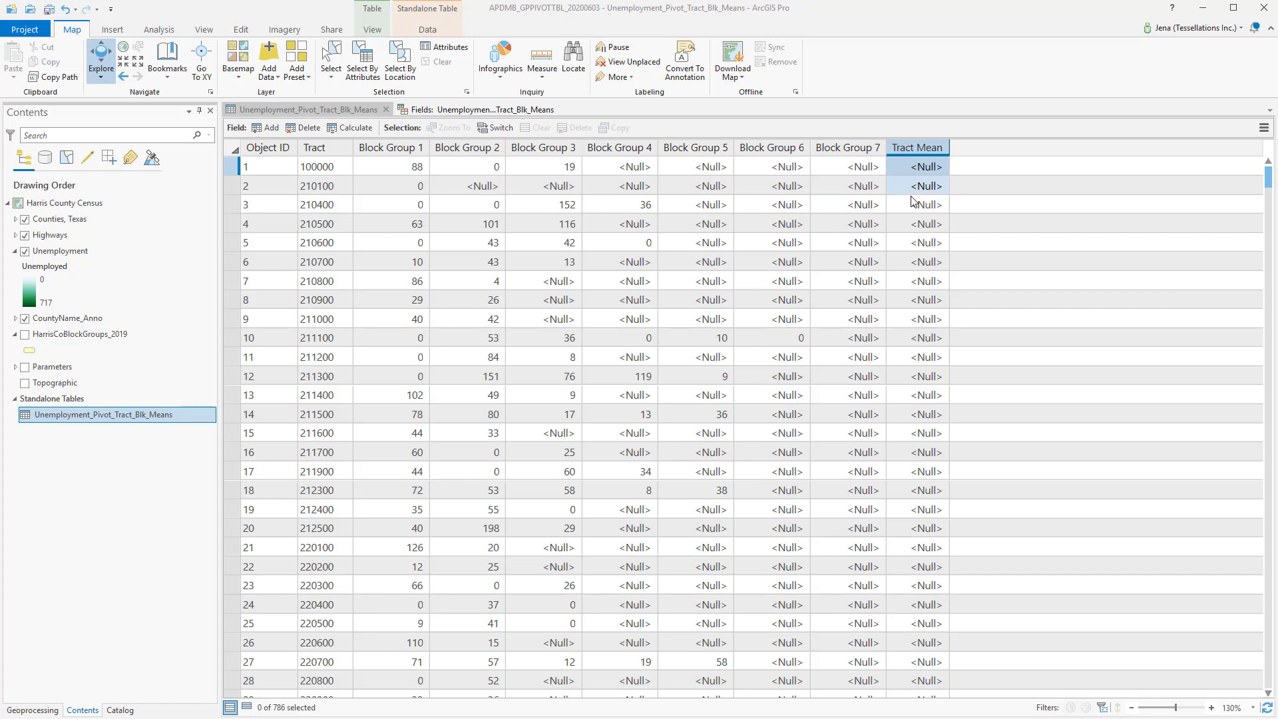
Step: Review the table's field definitions, checking the BG1 field's name and alias
key(Page_Down)
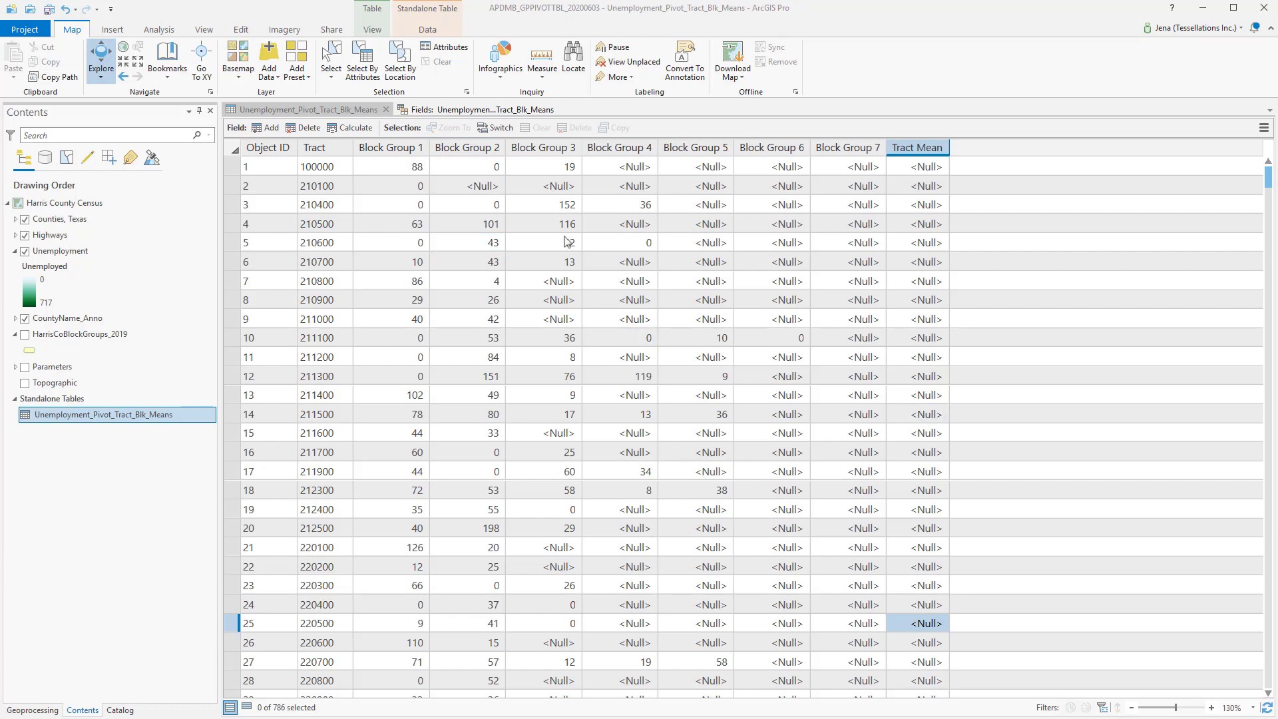
click(469, 113)
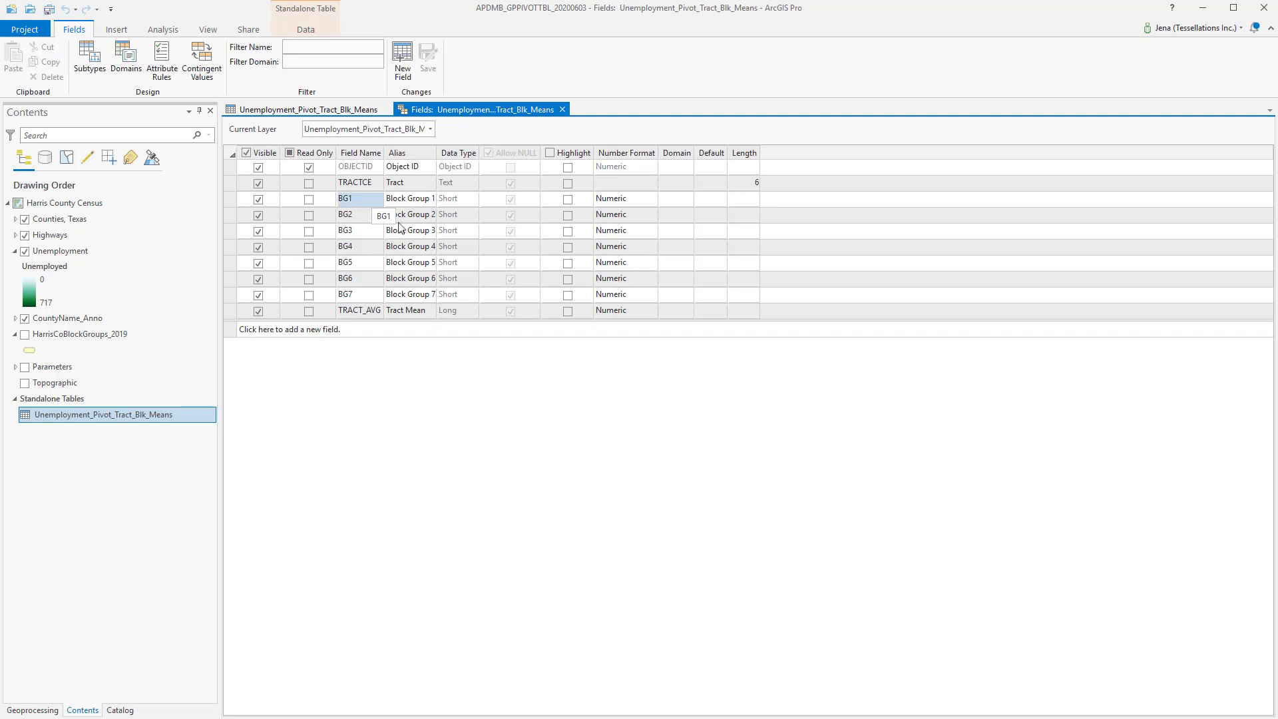
click(420, 205)
click(360, 203)
click(348, 110)
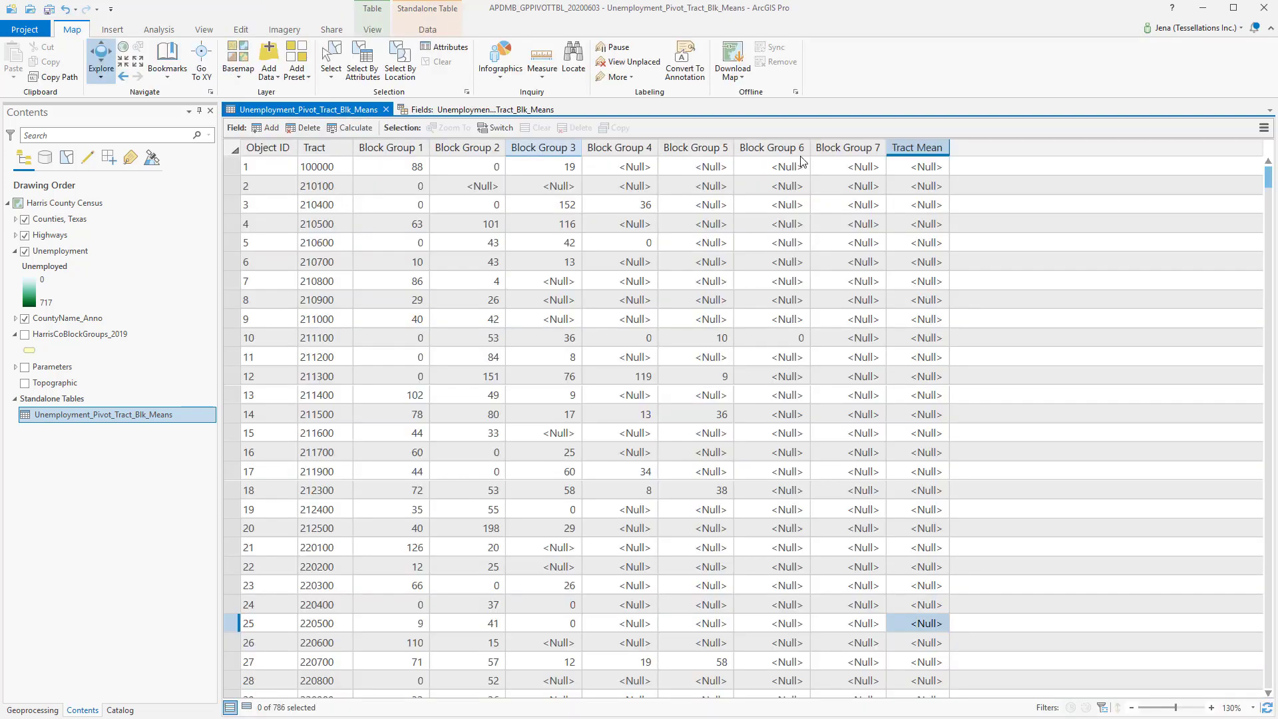
Step: Open Calculate Field on Tract Mean, floating the tool over the attribute table
right_click(930, 152)
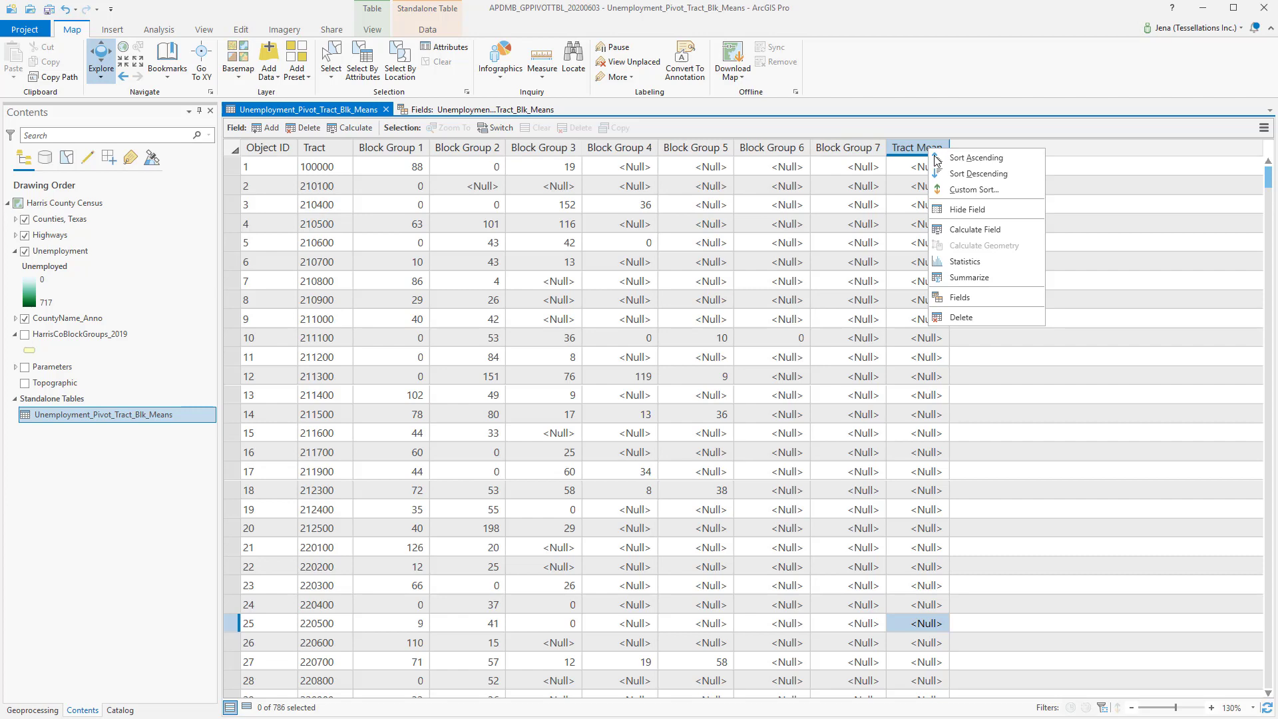
click(974, 231)
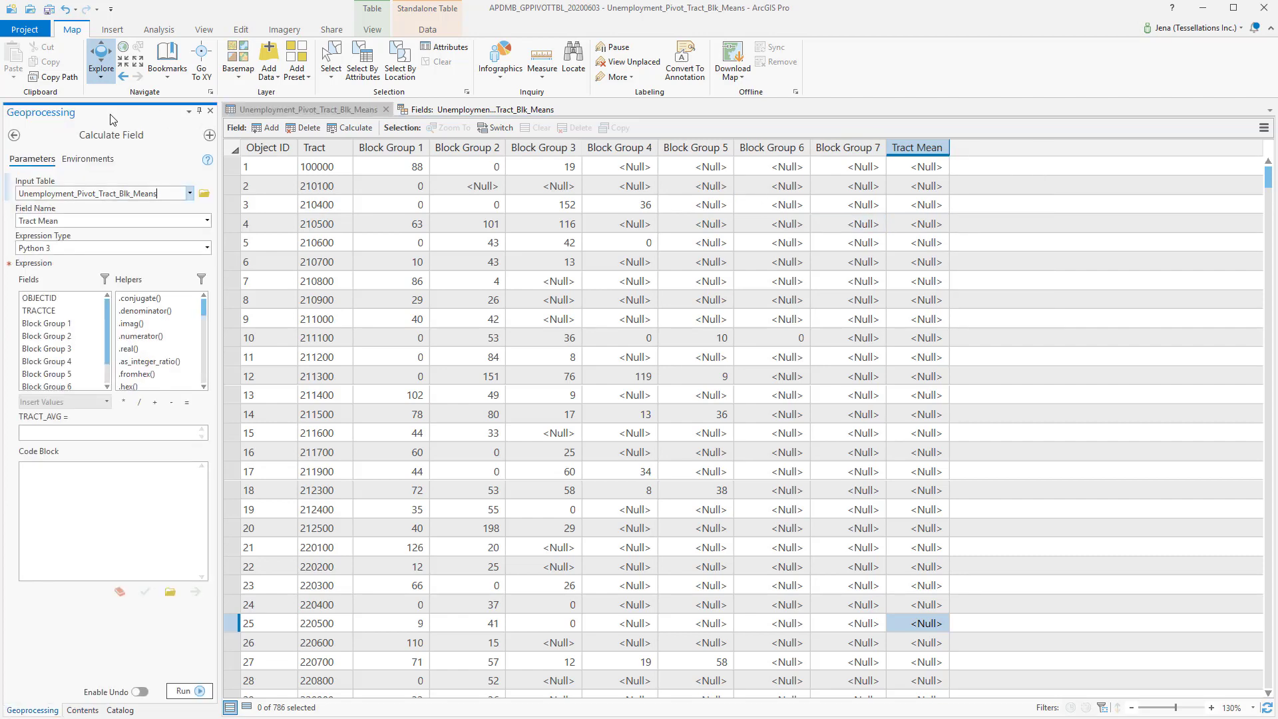
drag(110, 118, 689, 58)
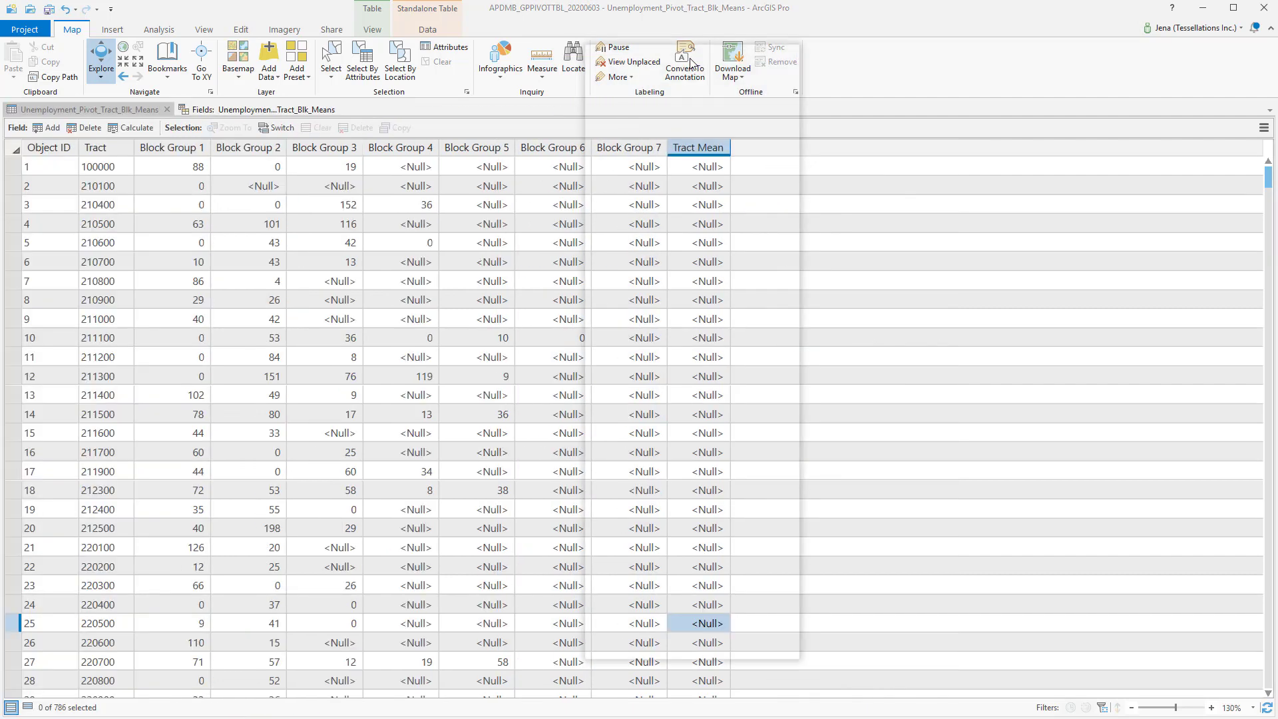
click(667, 164)
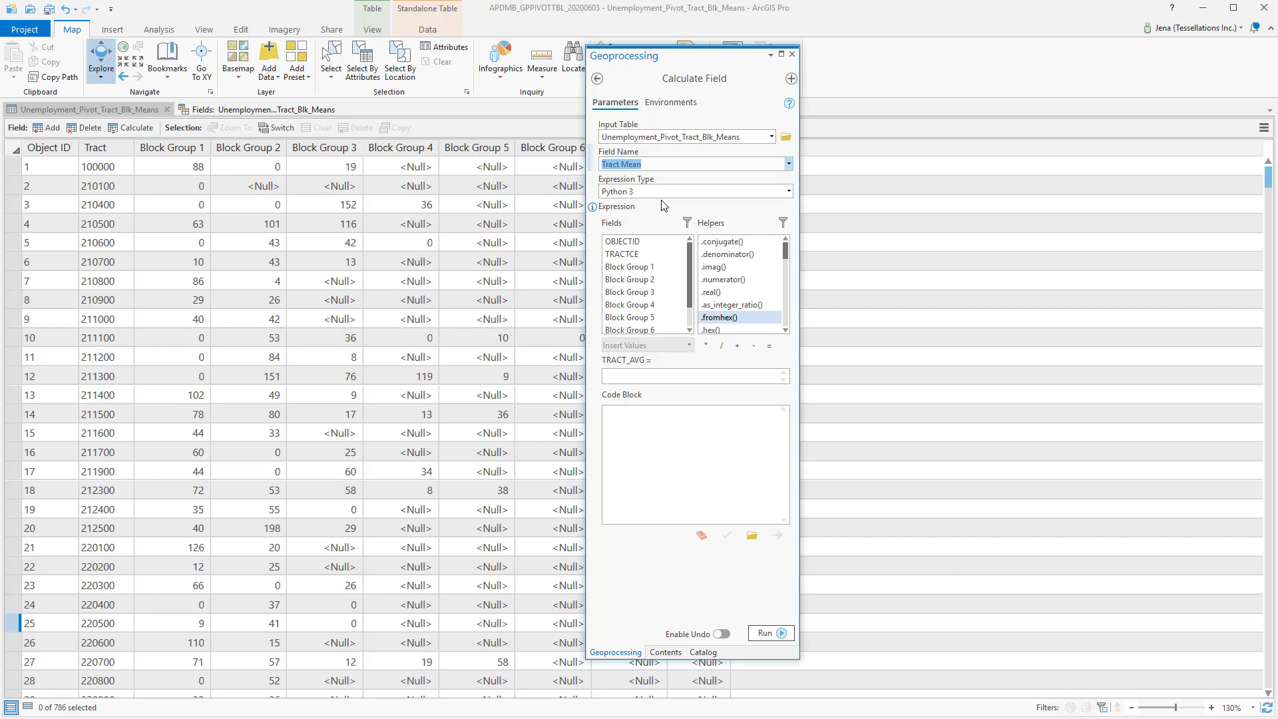
Step: Set the TRACT_AVG expression to mean(!BG1!,!BG2!,!BG3!,!BG4!,!BG5!,!BG6!,!BG7!)
click(680, 376)
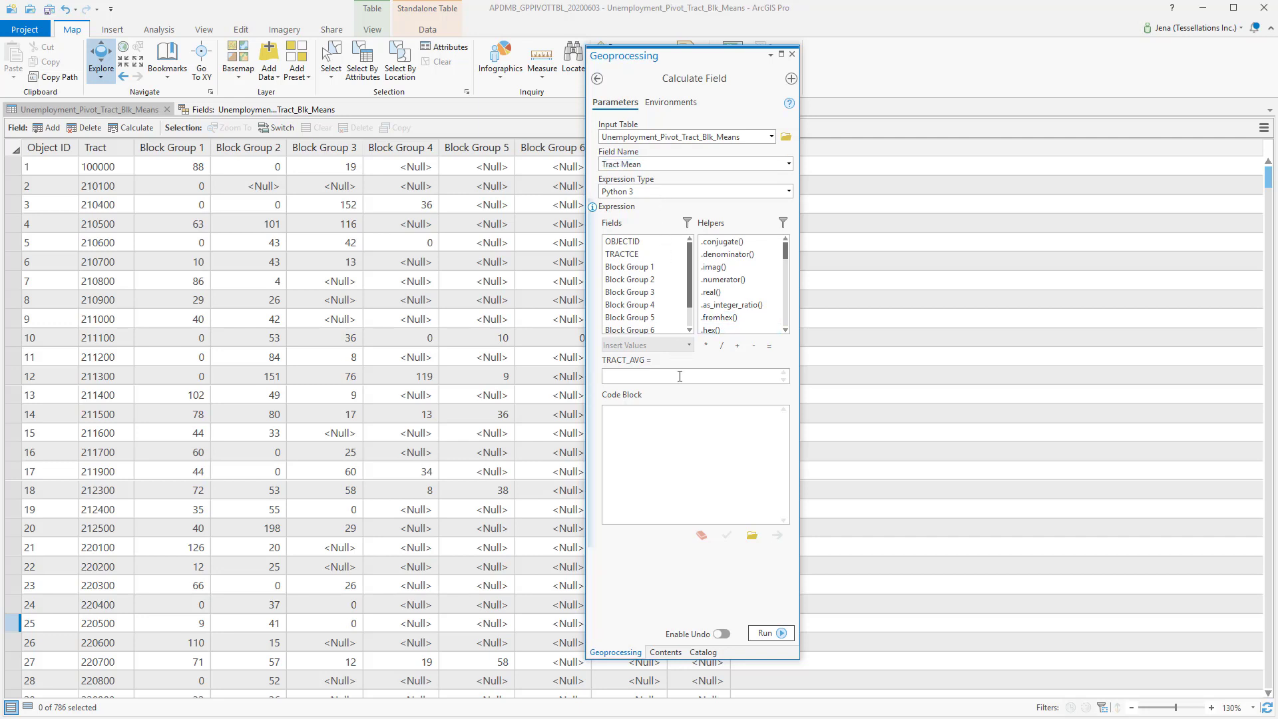
click(712, 446)
click(628, 376)
text(mean(!BG1!,!BG2!,!BG3!,!BG4!,!BG5!,!BG6!,!BG7!))
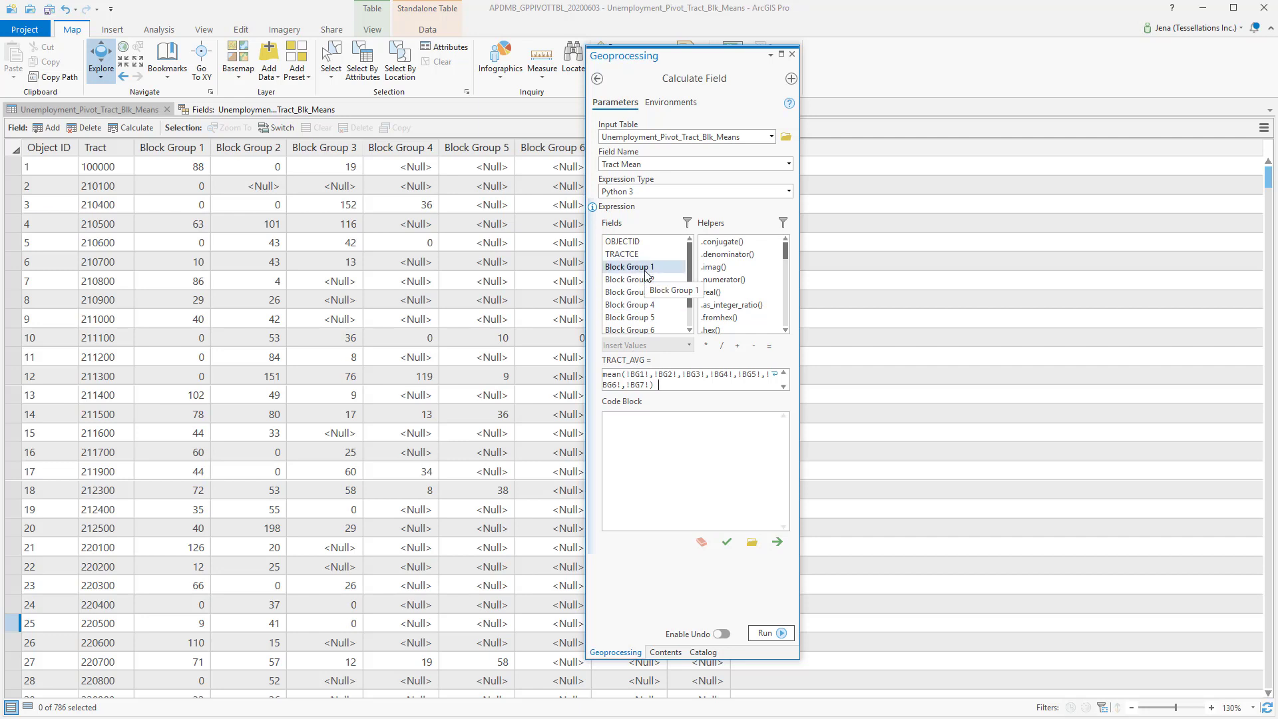
drag(646, 274, 659, 384)
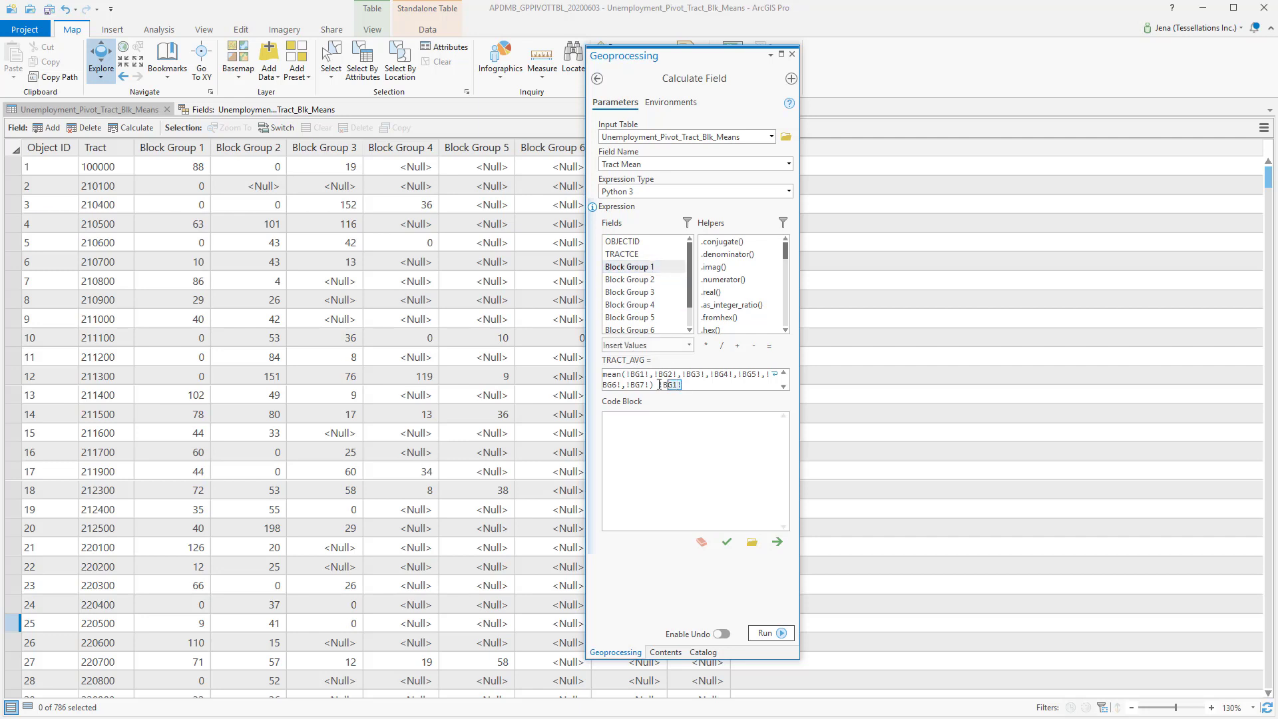
key(BackSpace)
key(BackSpace)
key(BackSpace)
key(BackSpace)
key(BackSpace)
Step: Paste a def mean(B1…B7) function that skips None values into the code block and verify it
click(682, 442)
text(def mean(B1, B2, B3, B4, B5, B6, B7):     BlockList = [B1, B2, B3, B4, B5, B6, B7]     myList = []     for i in BlockList:         if i != None:             myList.append(i)     return sum(myList)/len(myList))
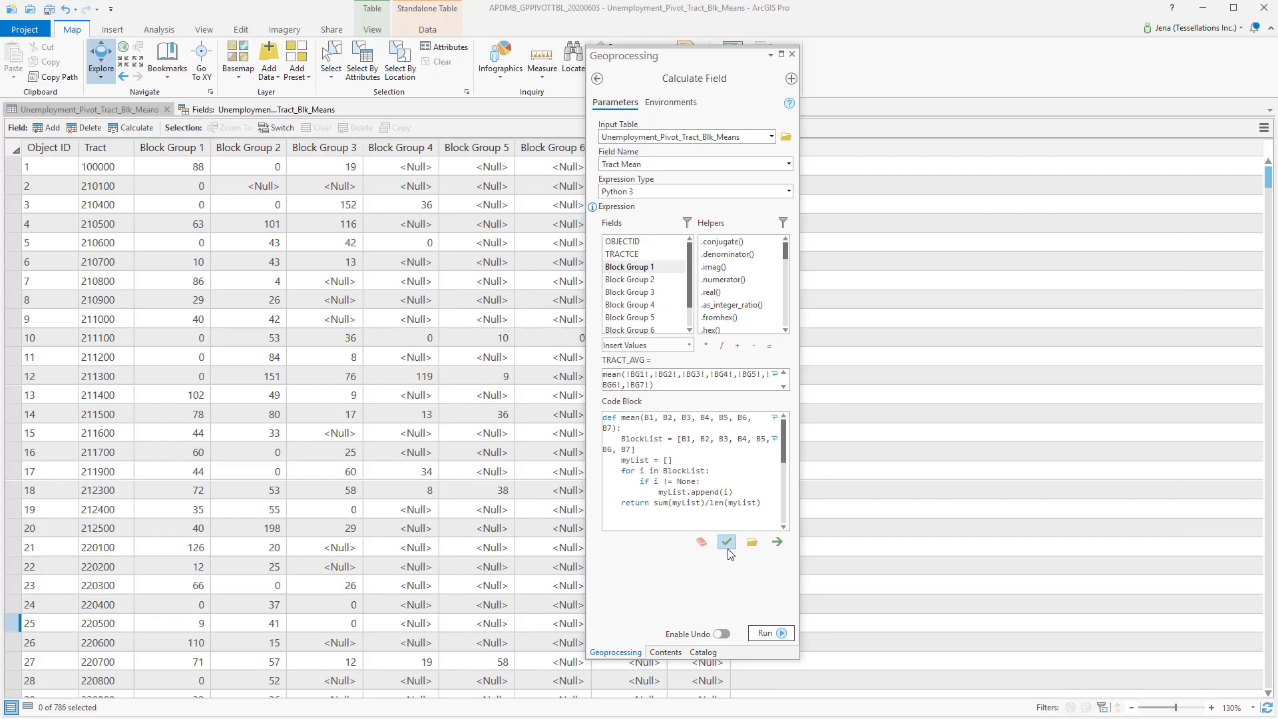
click(729, 562)
Step: Run the calculation and check tract 210600's Tract Mean of 21 against its block group values
click(767, 633)
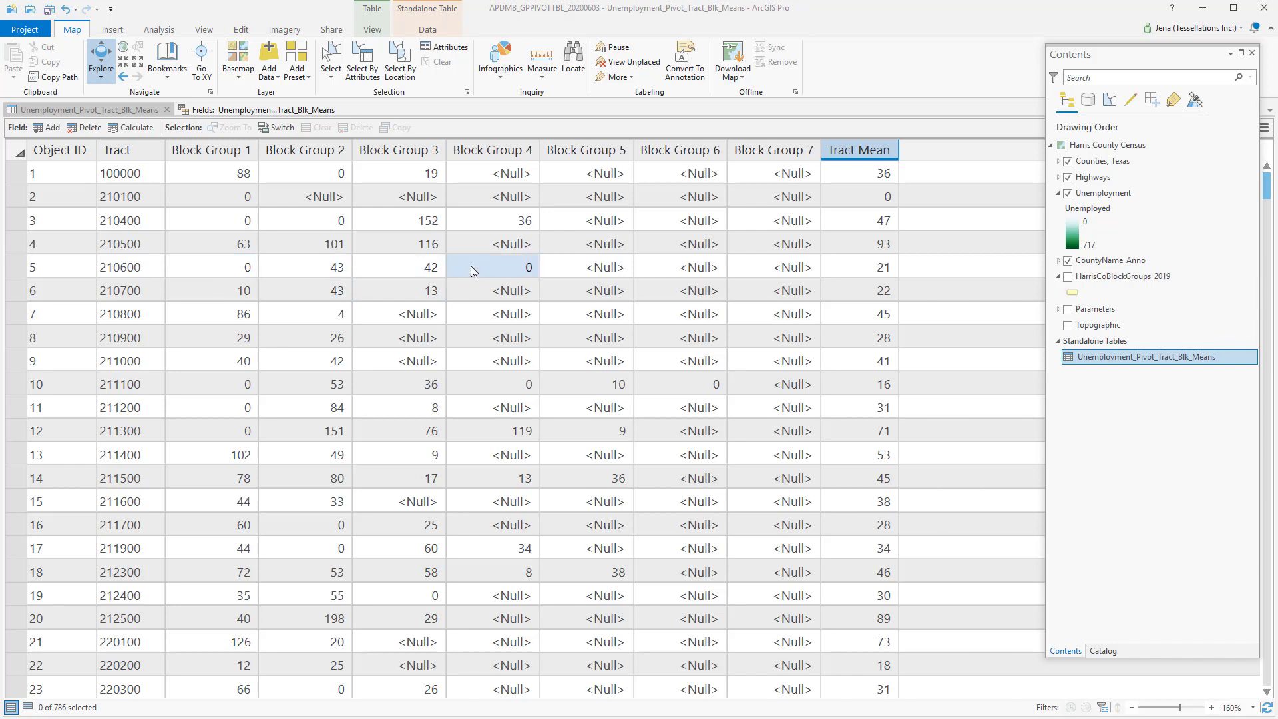
click(308, 269)
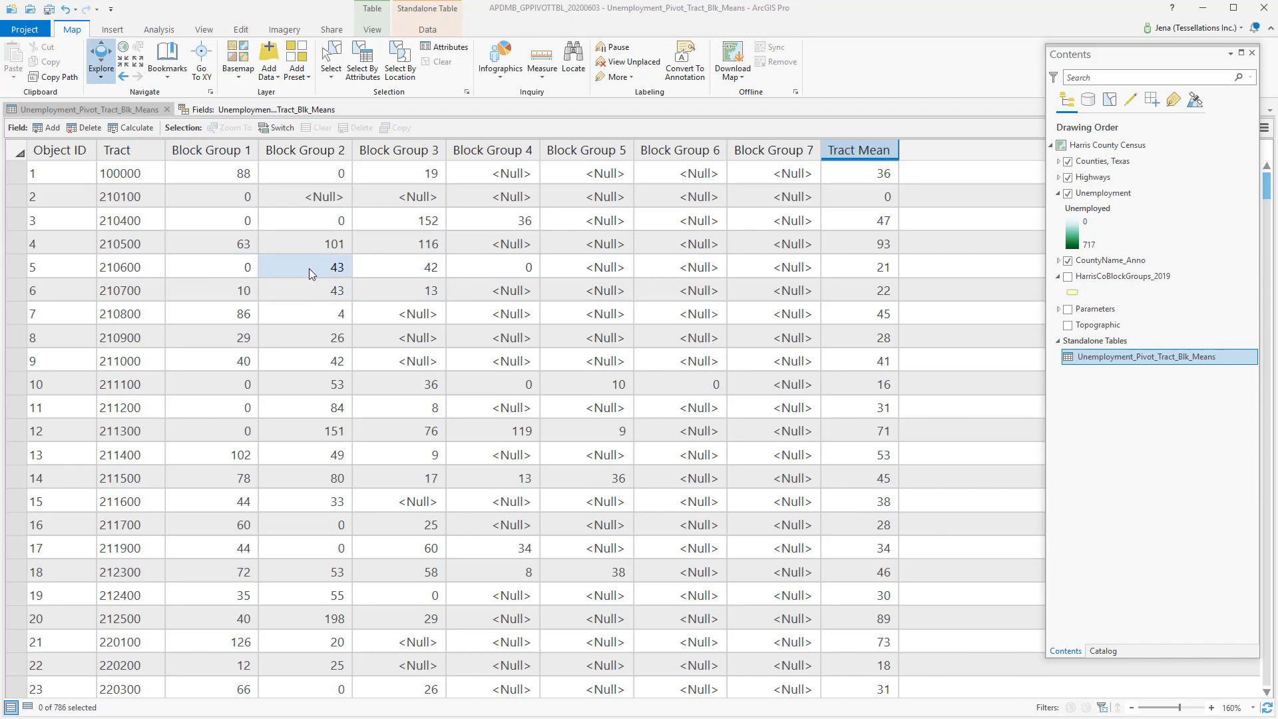
drag(309, 269, 879, 275)
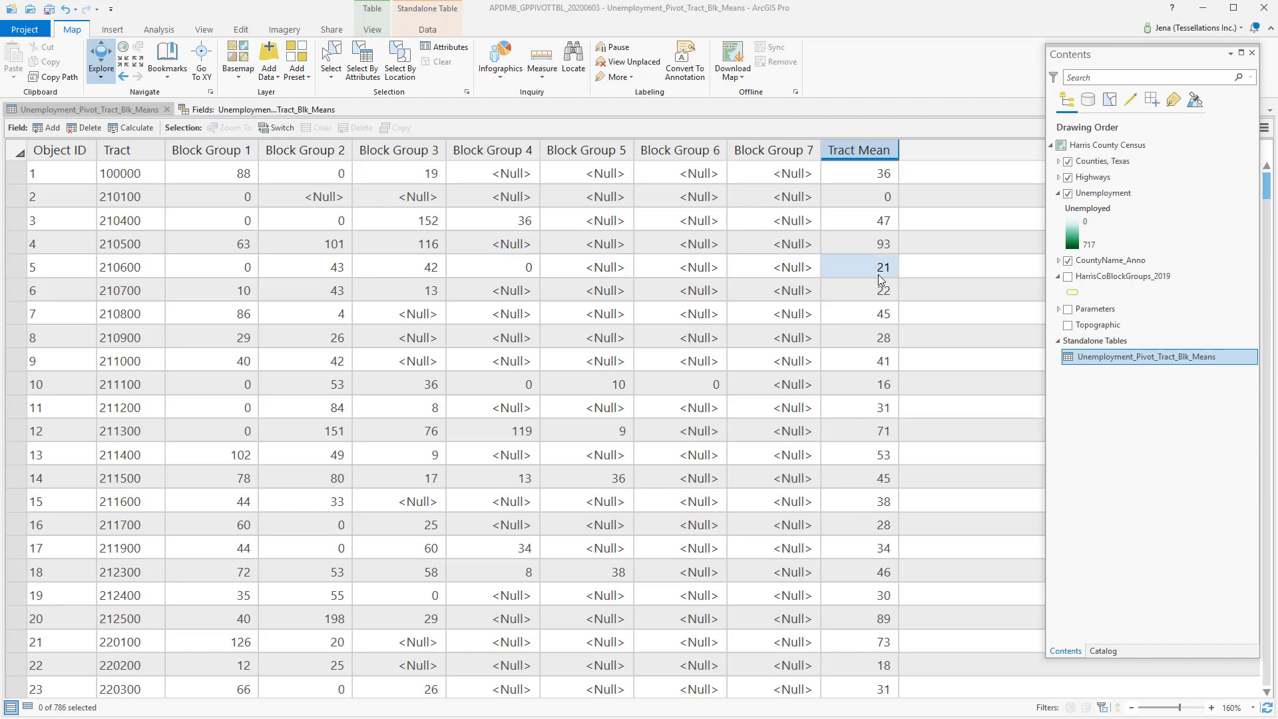
drag(880, 279, 886, 211)
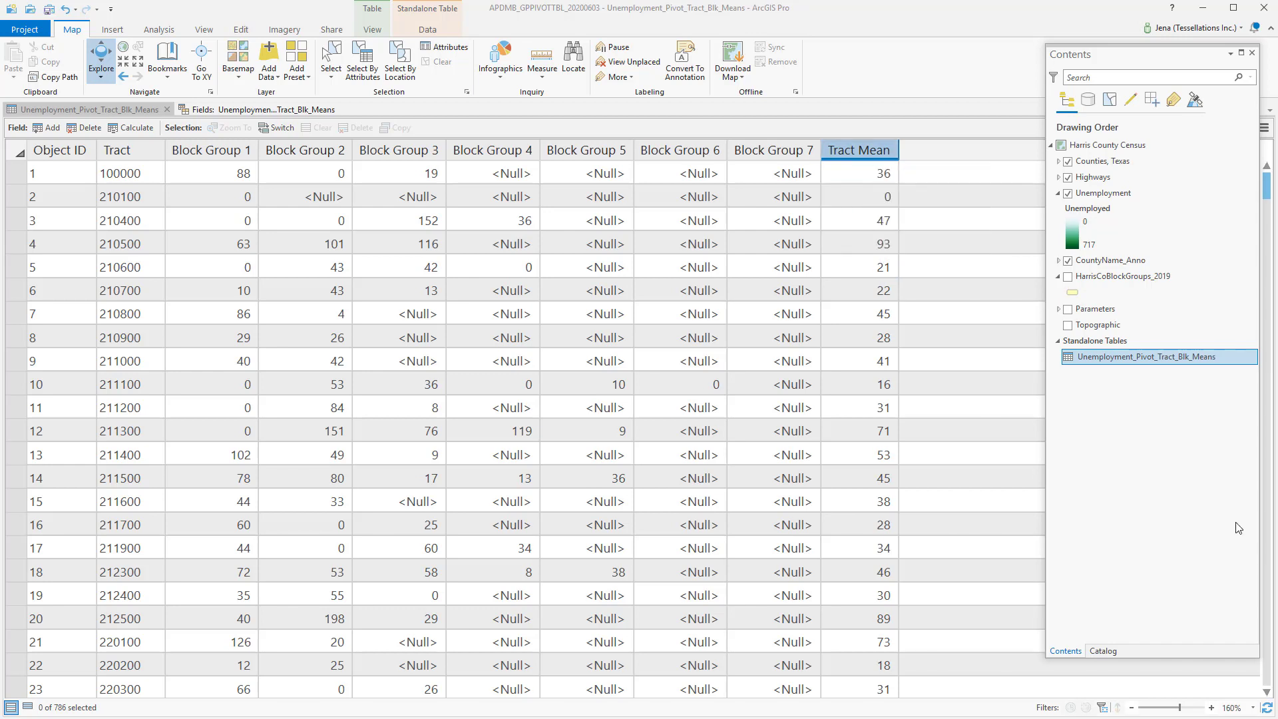
Step: Recalculate Tract Mean with the expression None to clear every value to null
right_click(870, 157)
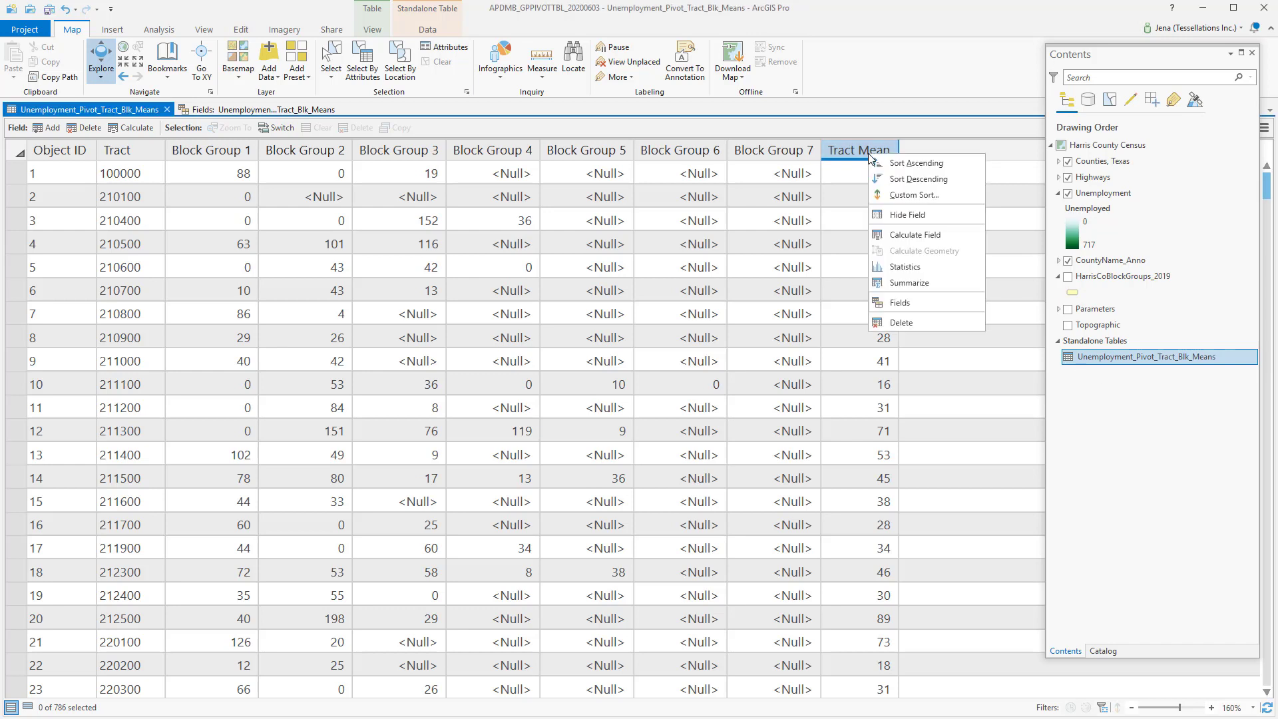
click(912, 237)
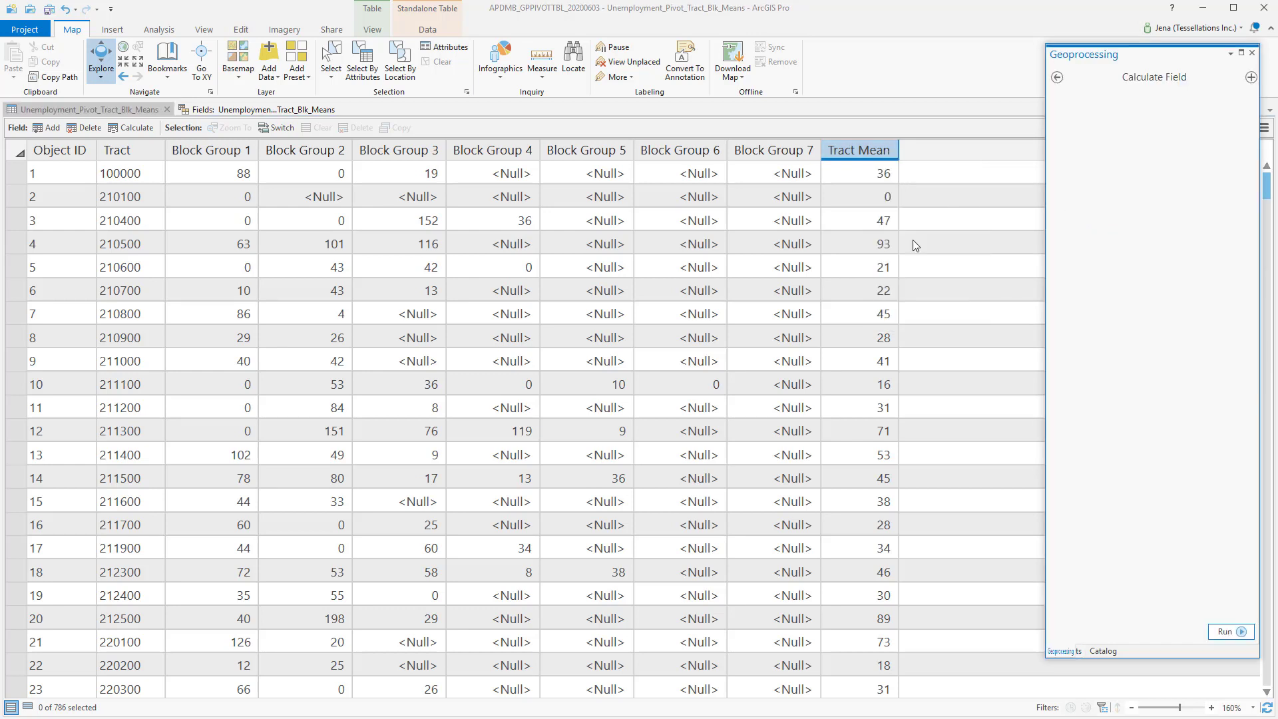
click(1097, 375)
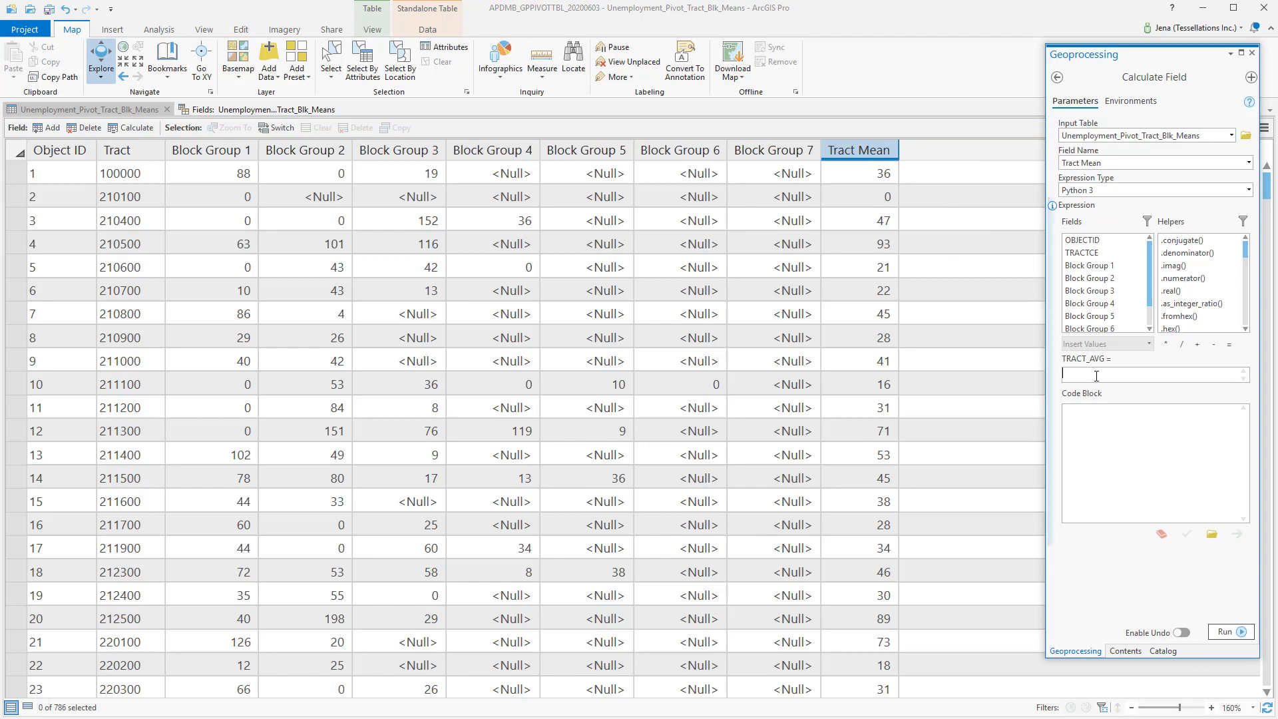
text(None)
click(1230, 633)
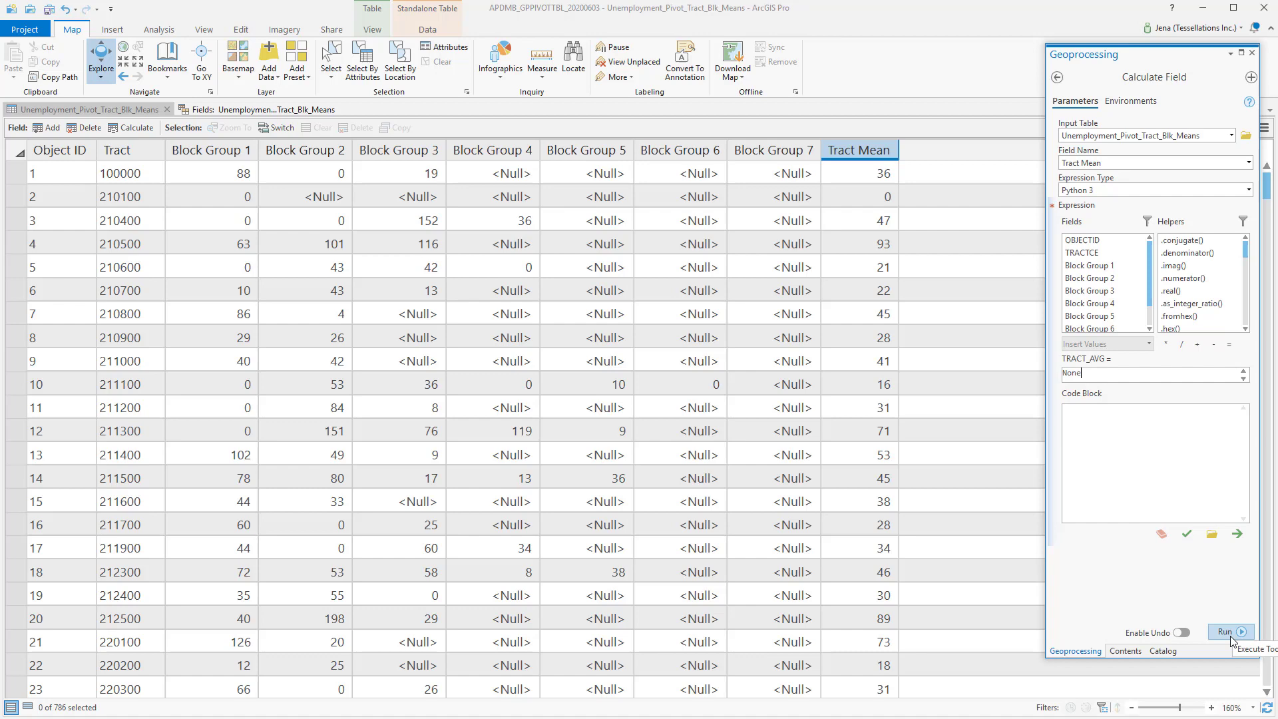